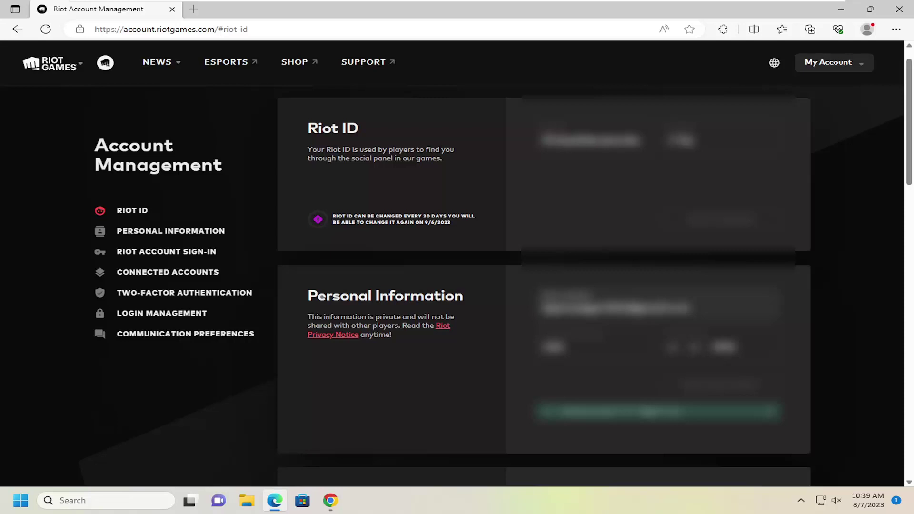
scroll(803, 221, "down", 5)
scroll(796, 230, "down", 2)
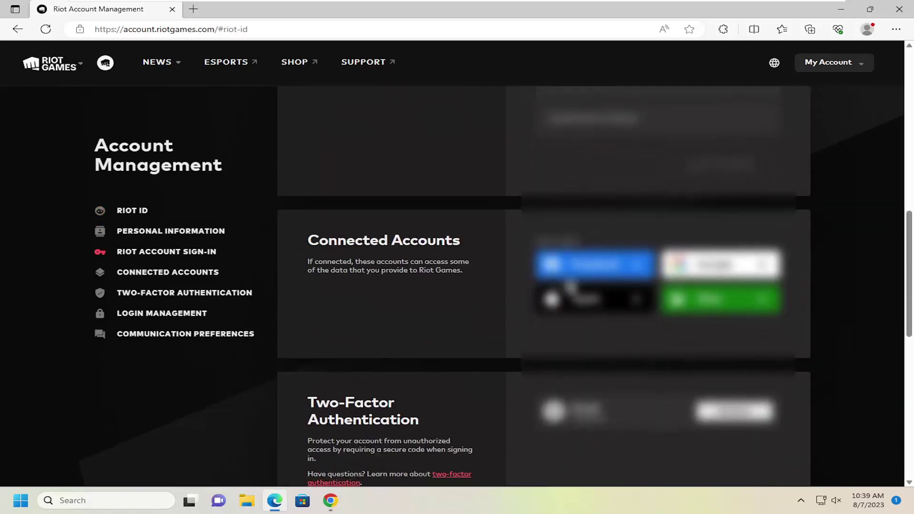
scroll(570, 283, "down", 1)
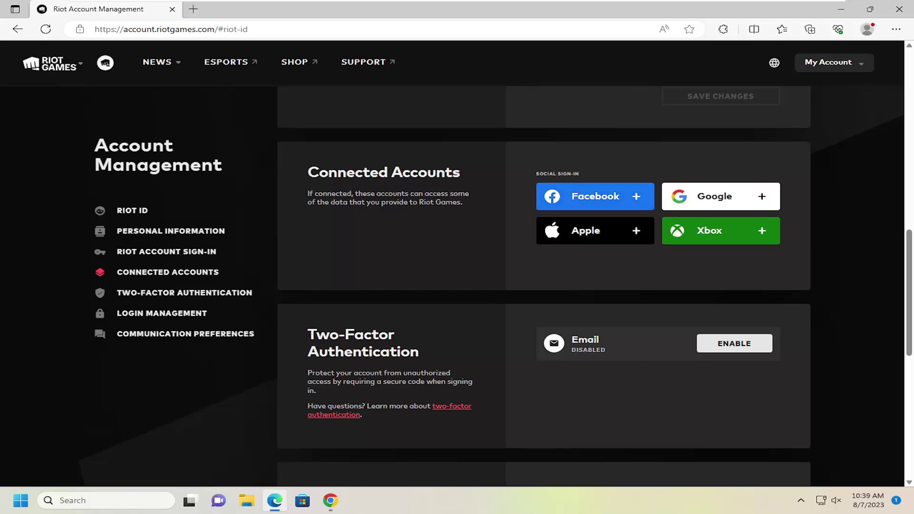
Start linking Facebook from Social Sign-In, bringing up the Facebook login page
left_click(607, 200)
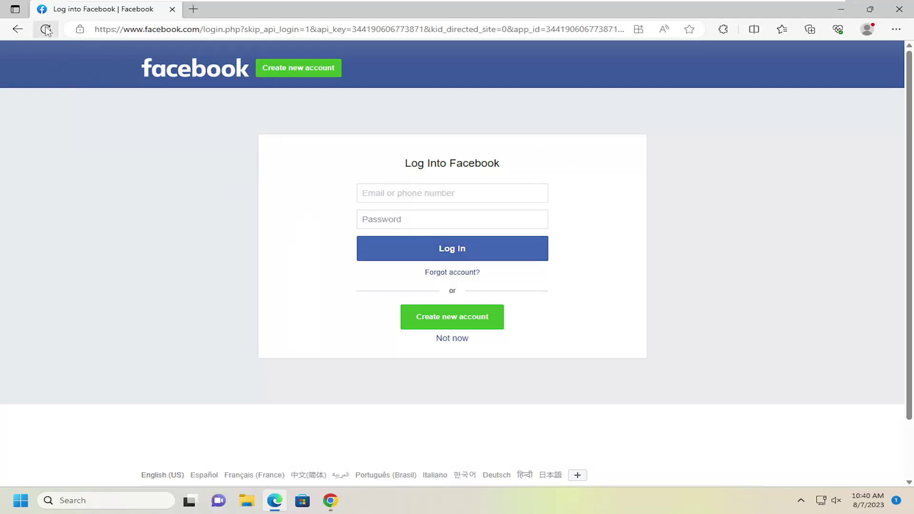
Go back from the Facebook login to the Riot Account Management page without linking
left_click(18, 29)
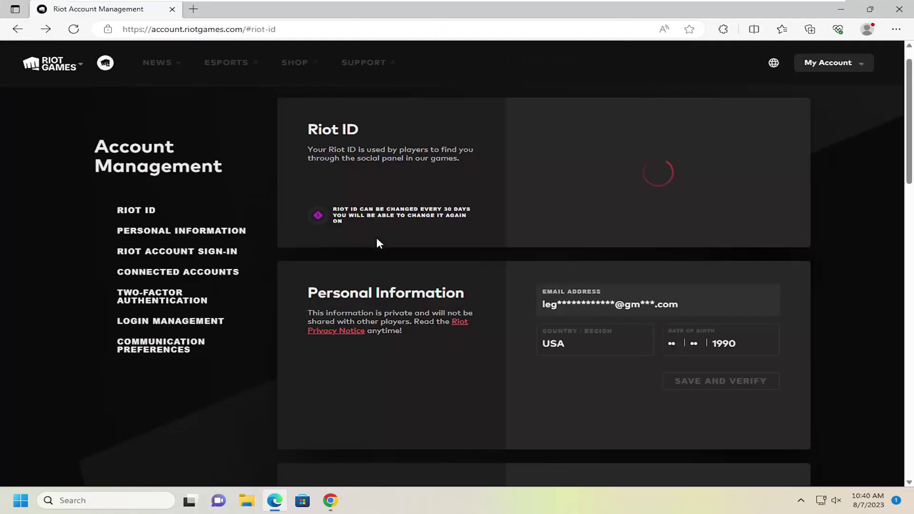